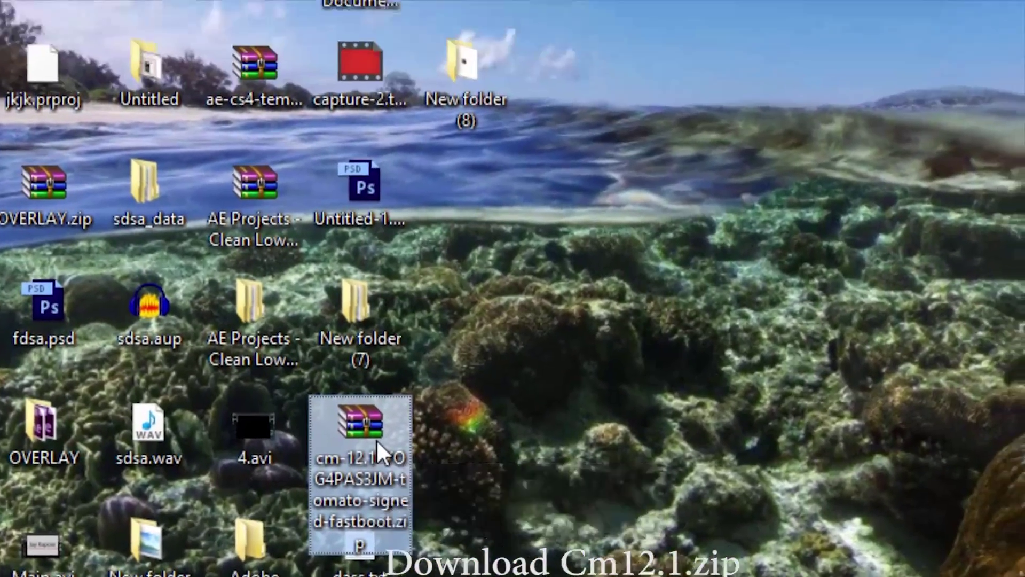
Extract the cm-12.1 zip on the desktop into its own cm-12.1 folder with WinRAR
right_click(345, 369)
click(481, 133)
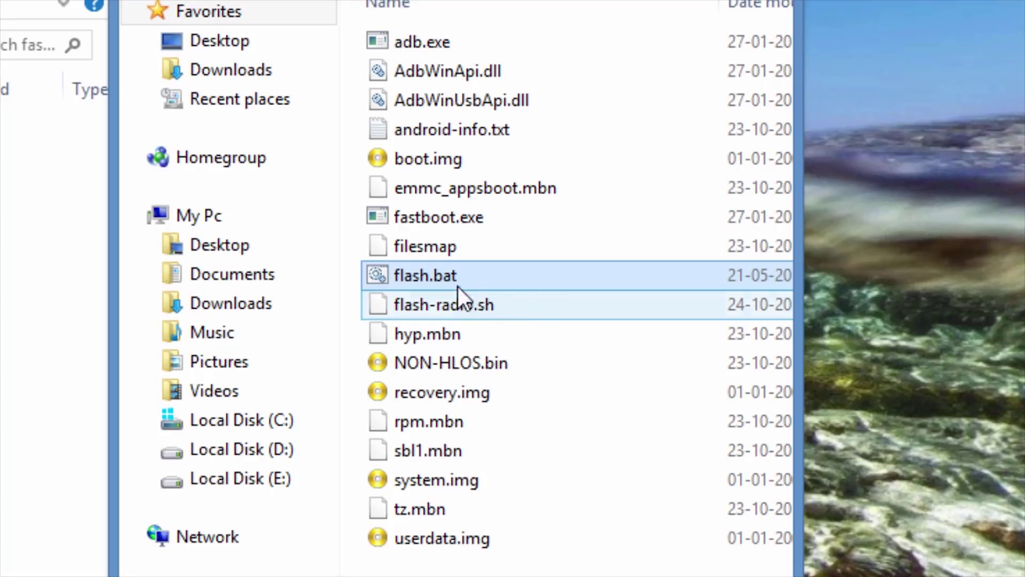
Run flash.bat to erase, format and rewrite the system partition
double_click(468, 279)
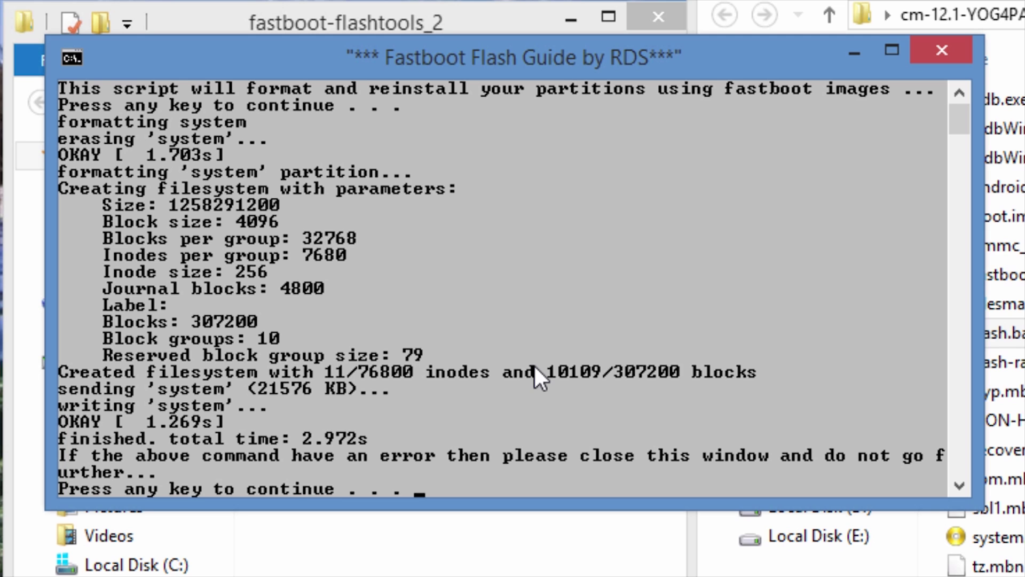
Continue past the 'Press any key to continue' prompt so flashing proceeds to completion
key(Return)
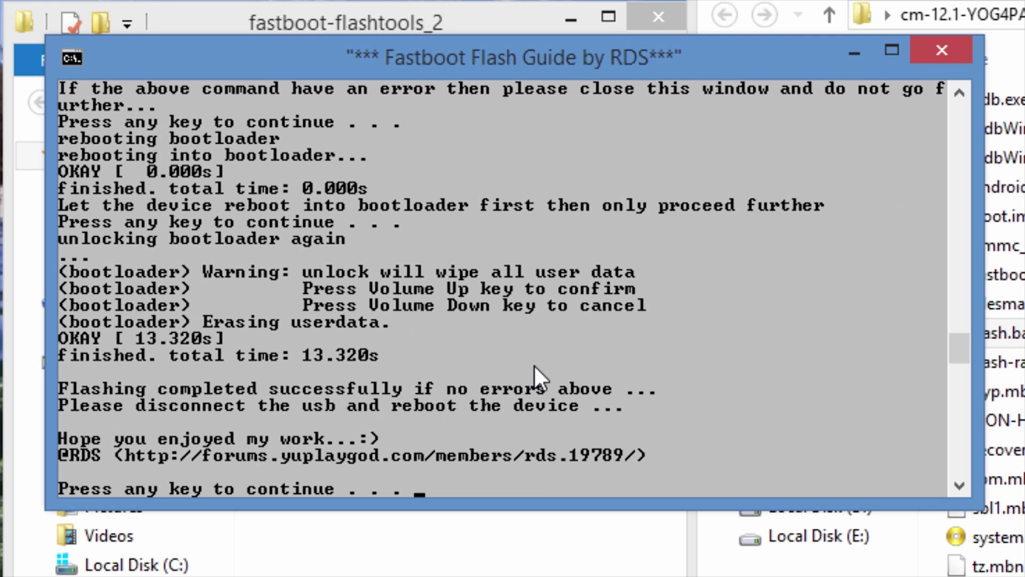
key(Return)
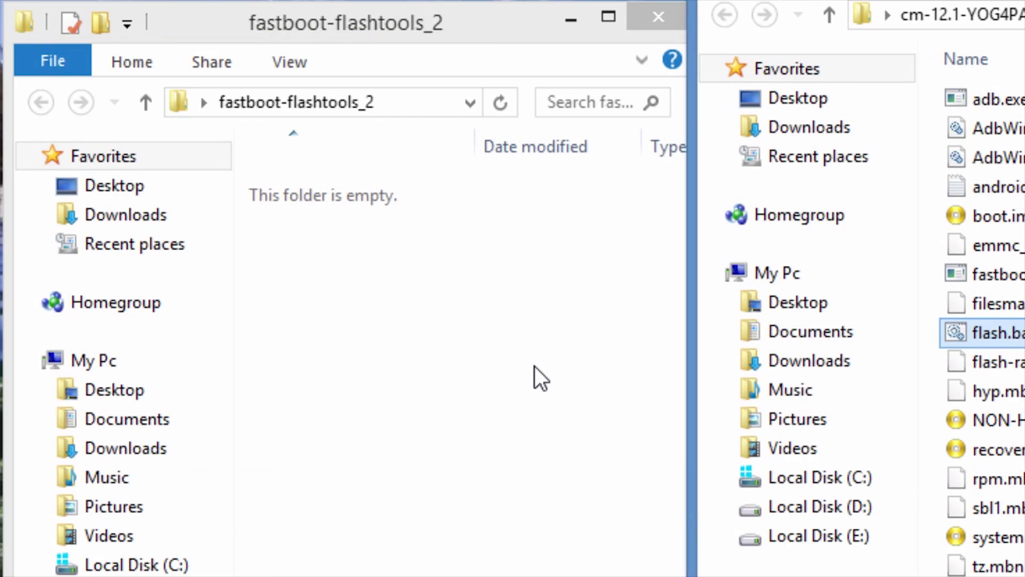